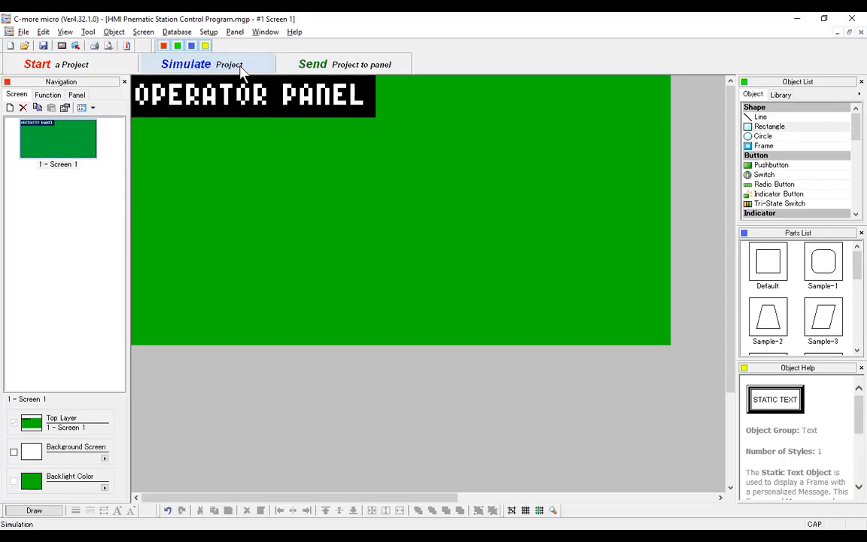
- Place a pushbutton below the OPERATOR PANEL title and set both its OFF text and ON text to START
drag(213, 209, 251, 252)
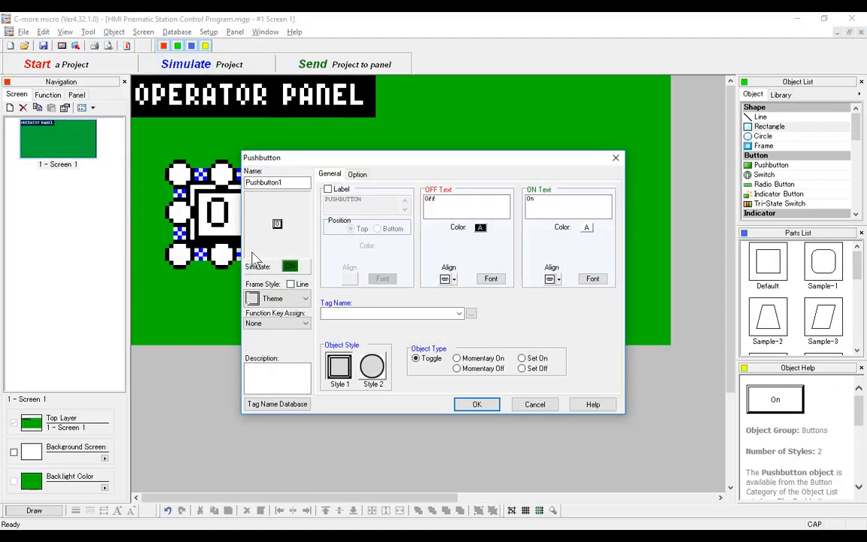
drag(444, 200, 414, 199)
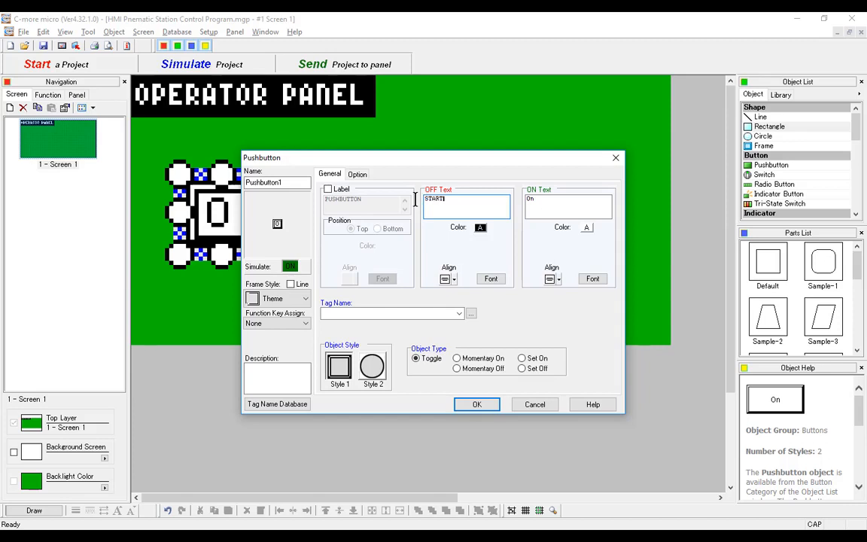
key(Tab)
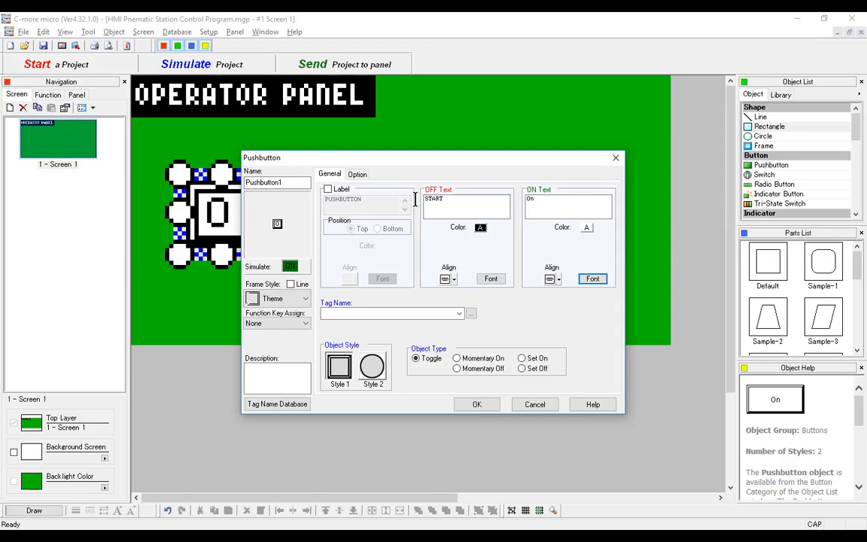
drag(538, 200, 518, 202)
text(START)
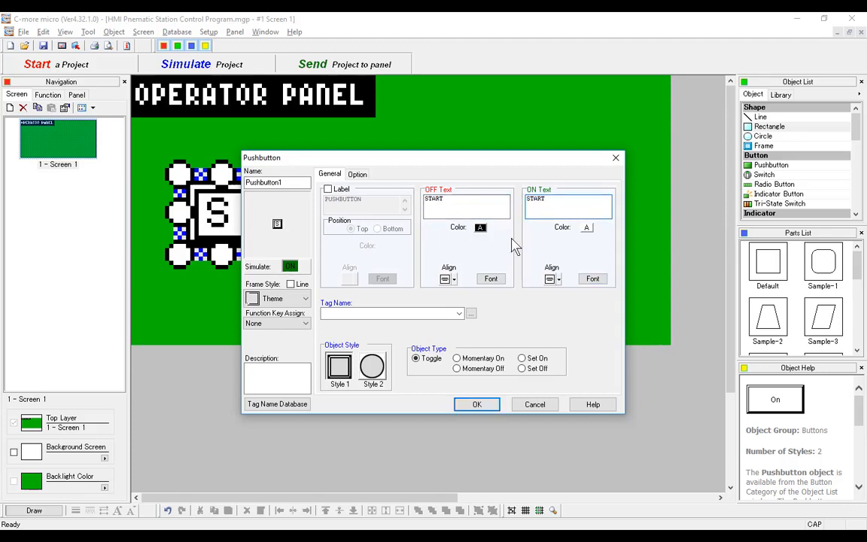
- Assign the HMI START CYCLE PB tag to the pushbutton and make it a Momentary On type
click(458, 314)
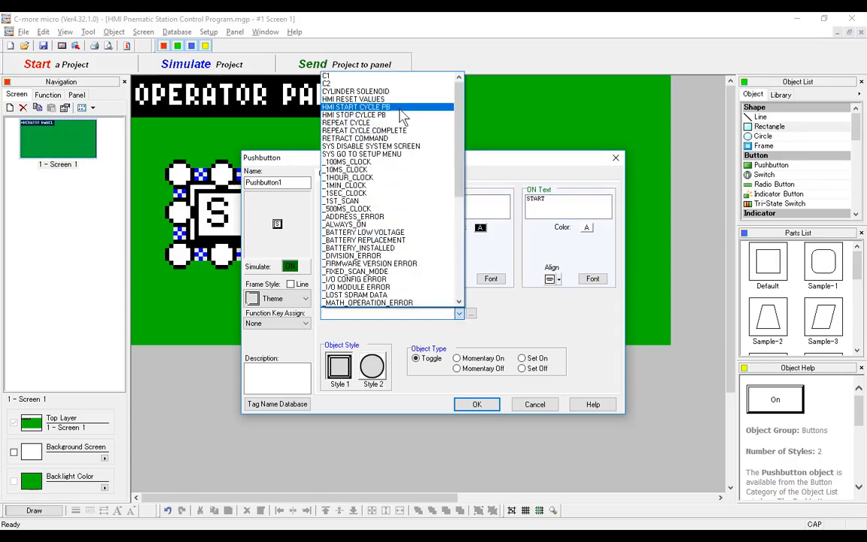
click(403, 108)
click(463, 199)
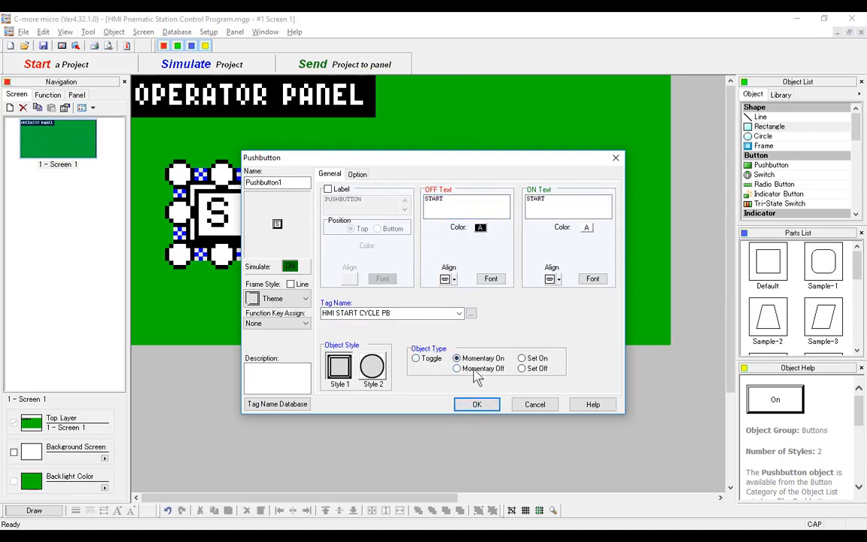
click(477, 406)
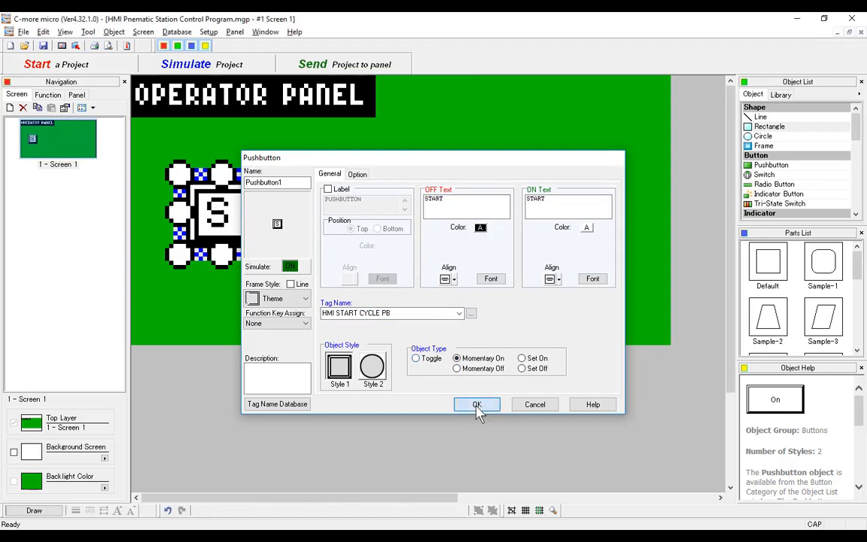
- Enlarge the START pushbutton until its whole text fits and move it up close beneath the OPERATOR PANEL title
drag(272, 267, 362, 301)
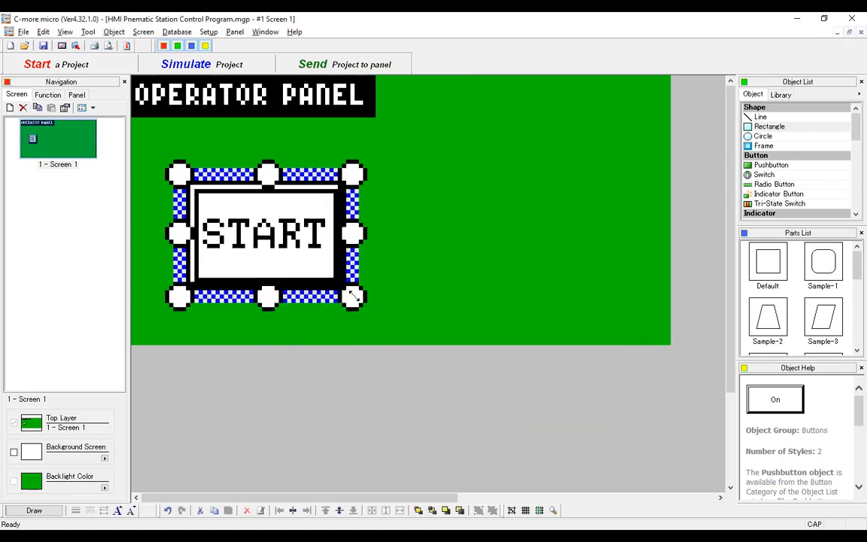
drag(289, 241, 265, 197)
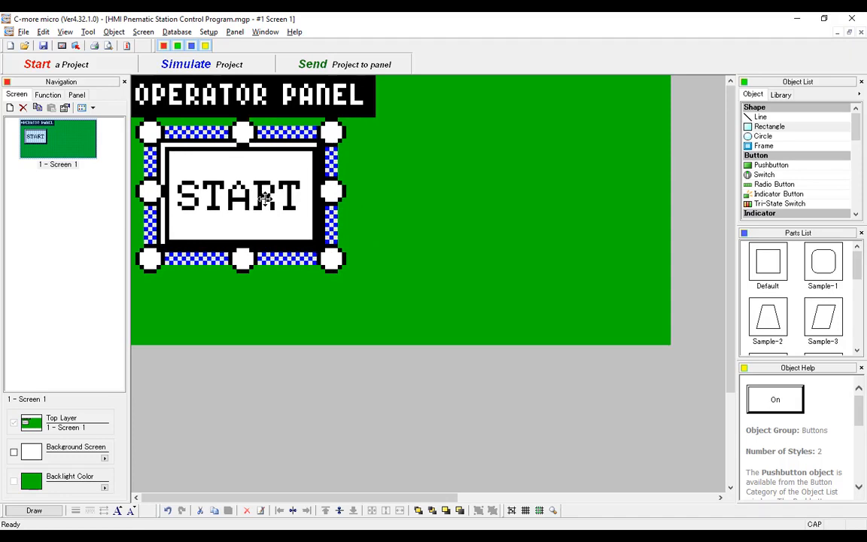
- Change the pushbutton's OFF text to CYCLE START, split over two lines
double_click(265, 197)
click(425, 199)
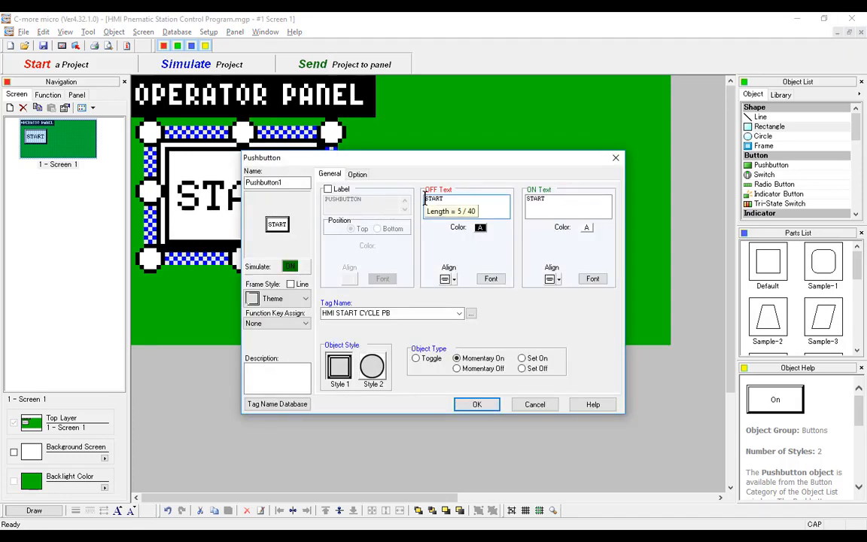
text(cycl)
key(BackSpace)
key(BackSpace)
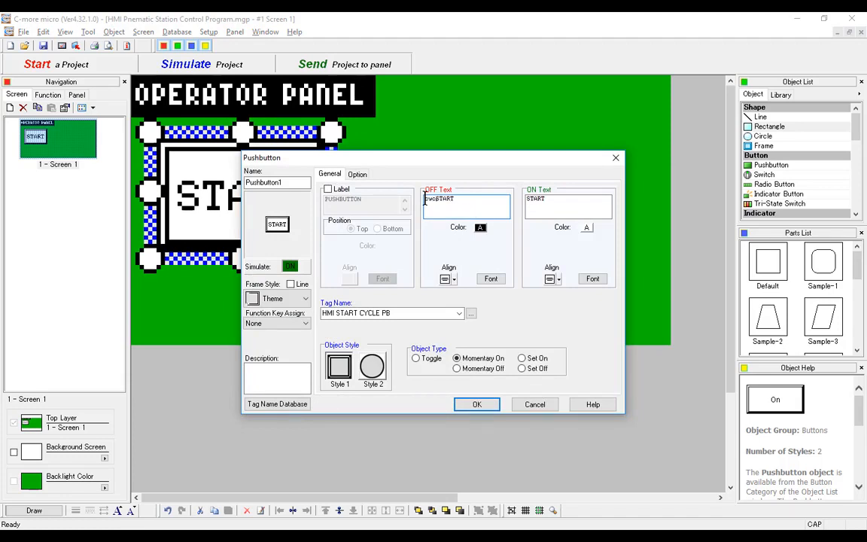
text(CL)
text(CLE)
key(Return)
key(BackSpace)
key(Return)
click(480, 404)
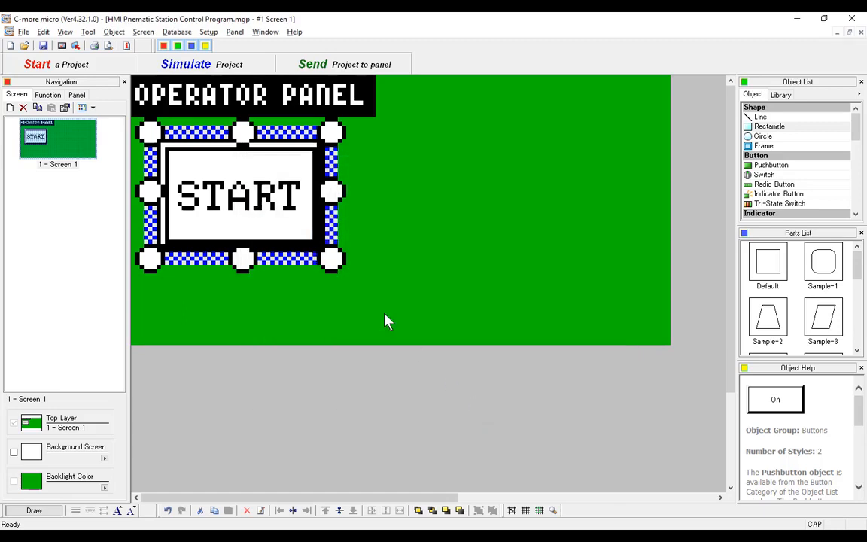
- Enlarge the pushbutton over much of the screen and join its OFF text into the single line CYCLE START
drag(332, 258, 469, 348)
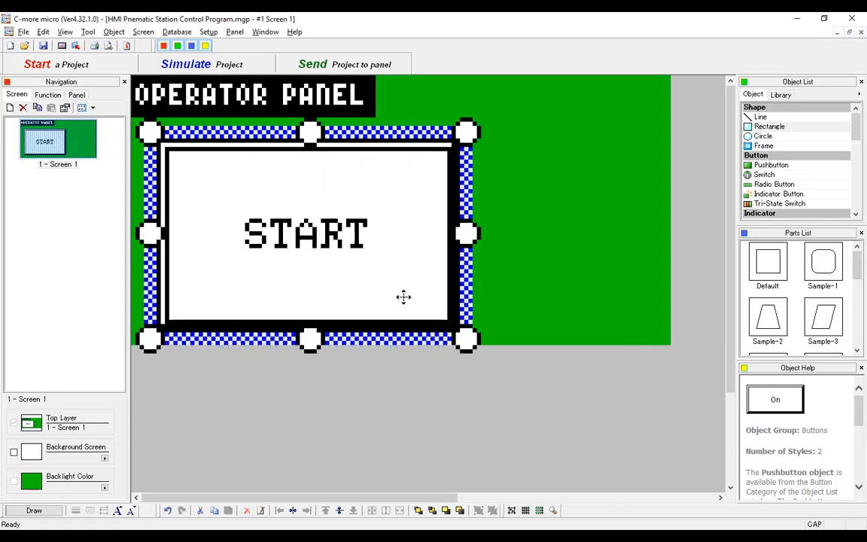
double_click(367, 242)
click(451, 202)
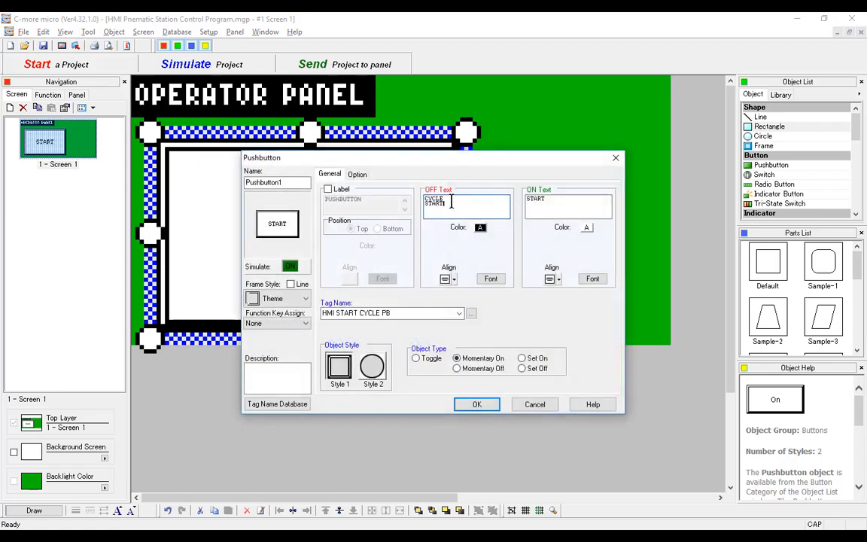
key(BackSpace)
click(482, 405)
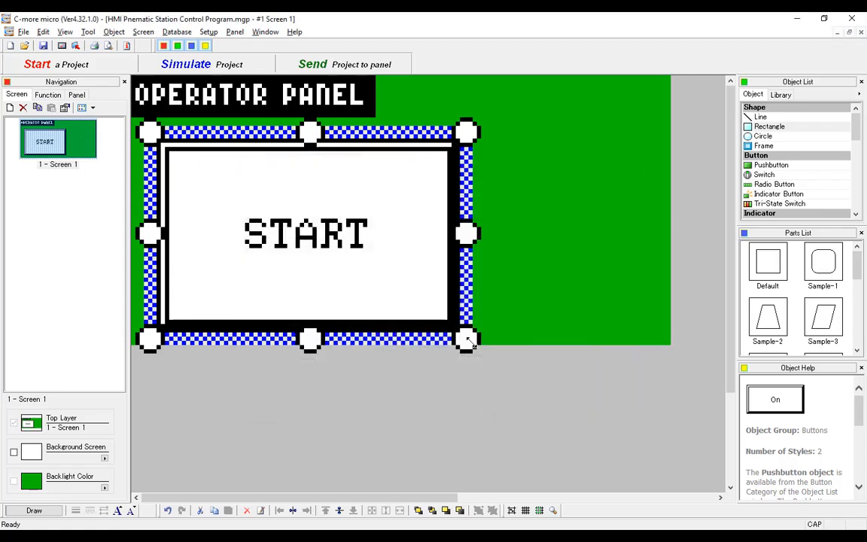
- Change the pushbutton's ON text to CYCLE START, with each word on its own line
double_click(429, 223)
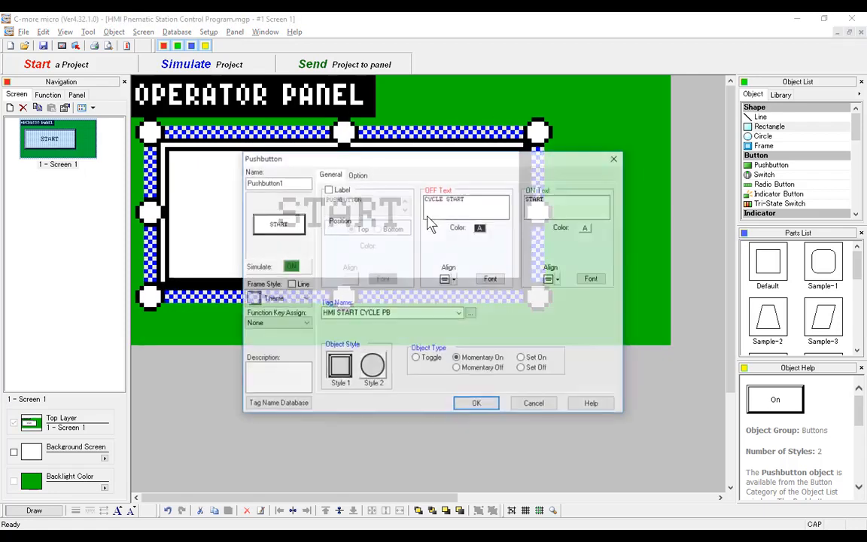
drag(481, 197, 419, 197)
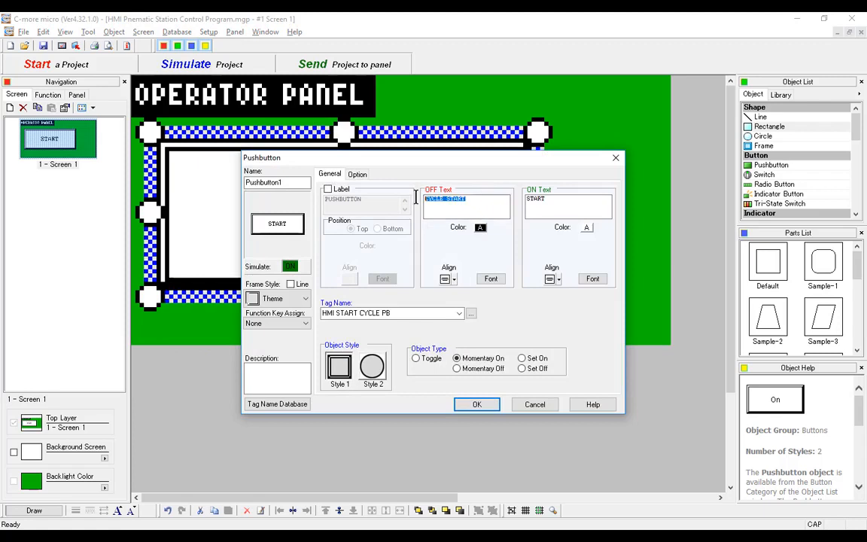
click(535, 198)
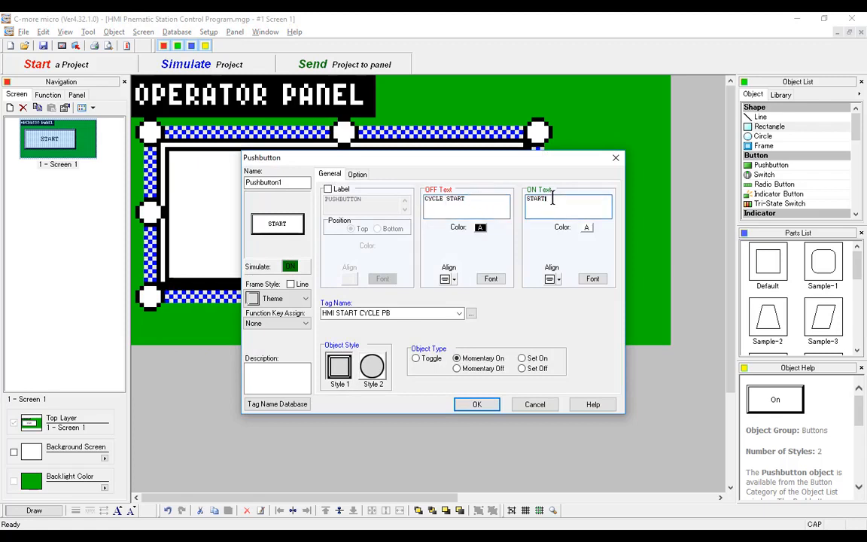
text(I)
key(BackSpace)
key(BackSpace)
key(Return)
text(CYCLE)
key(BackSpace)
key(Return)
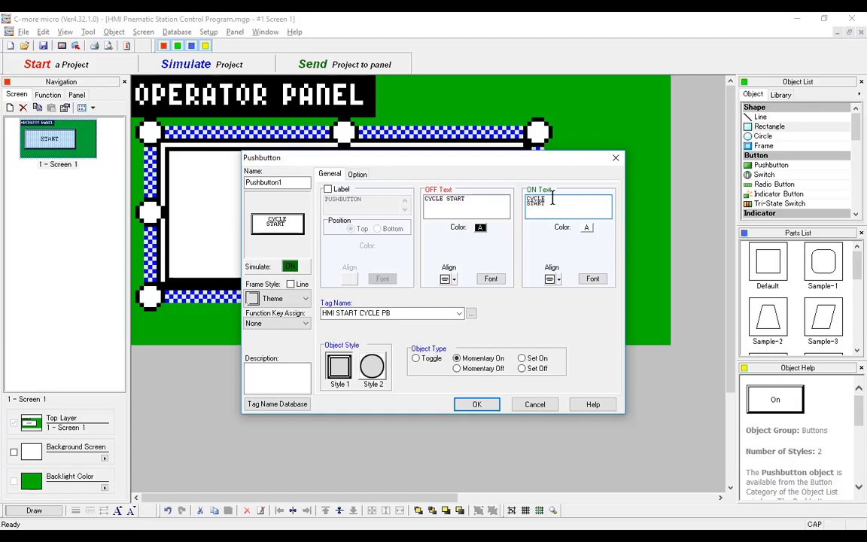
- Split the OFF text CYCLE START over two lines again and preview the pushbutton's other state before accepting
click(448, 199)
key(BackSpace)
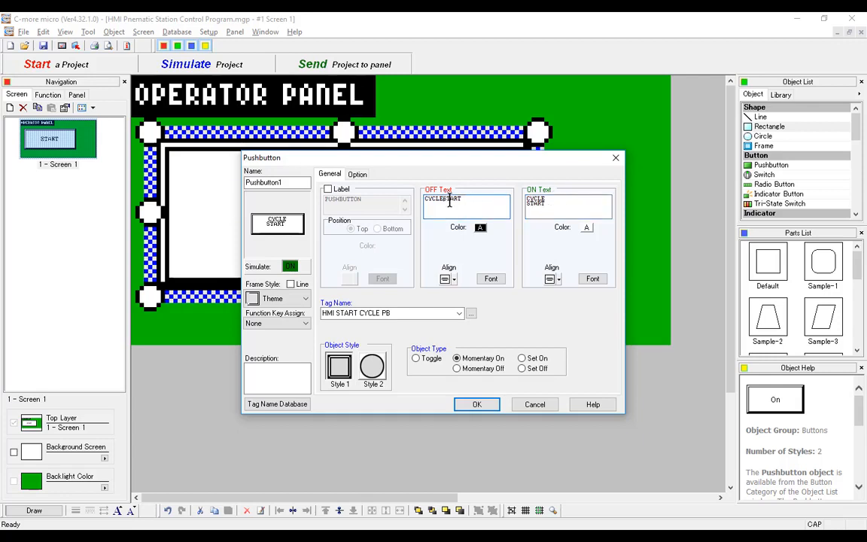
key(Return)
click(290, 267)
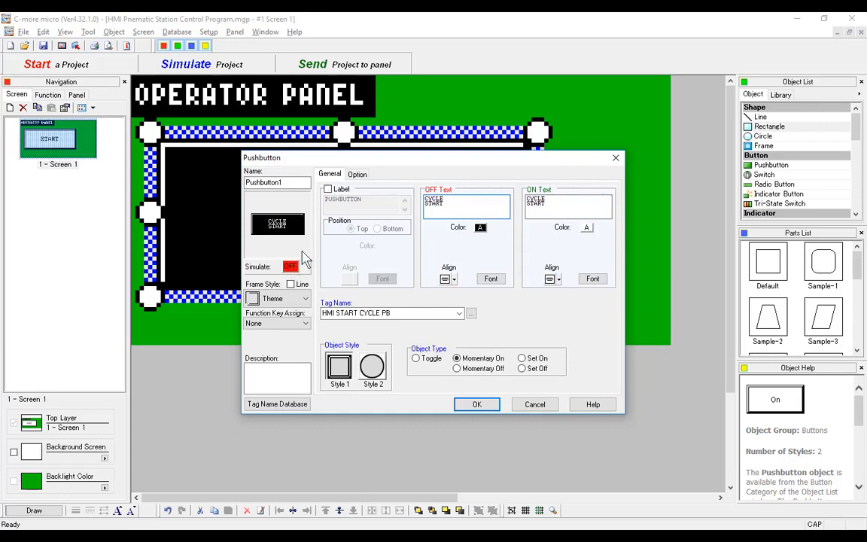
click(291, 268)
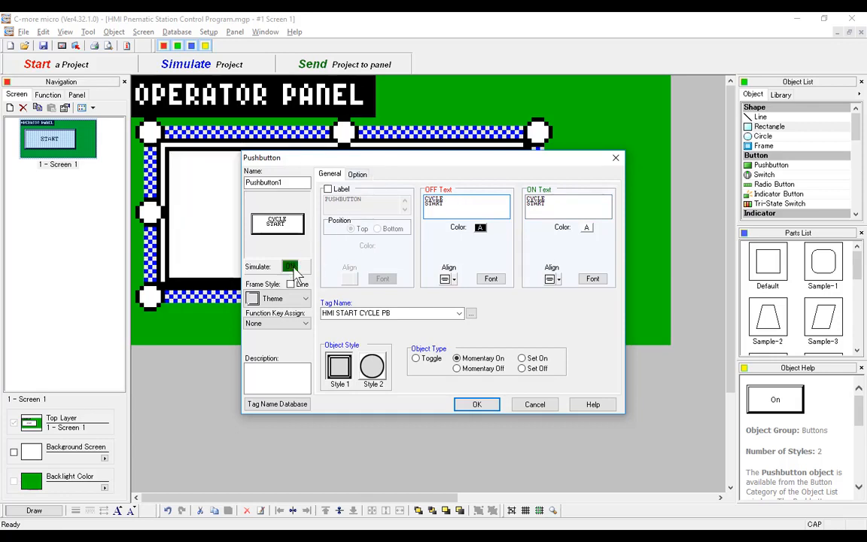
click(476, 404)
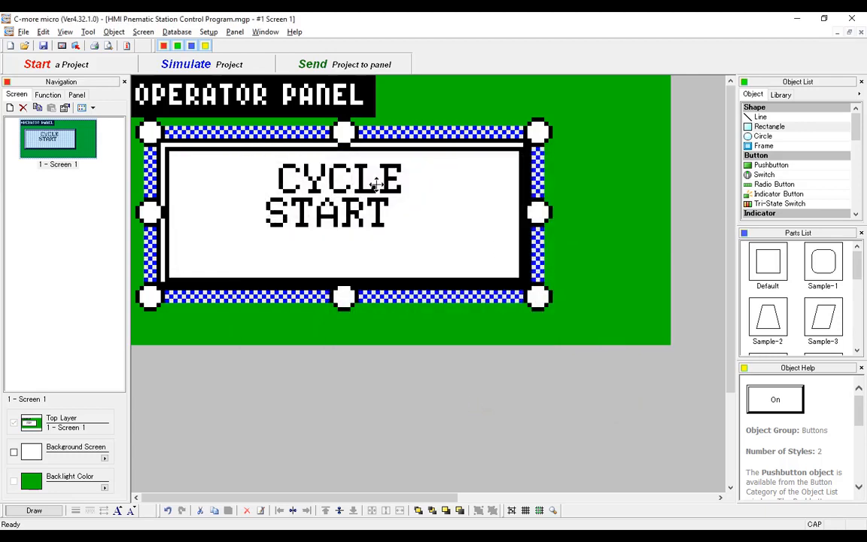
- Shrink the pushbutton around its two-line text and set centre alignment for both the OFF and ON text
drag(534, 292, 387, 257)
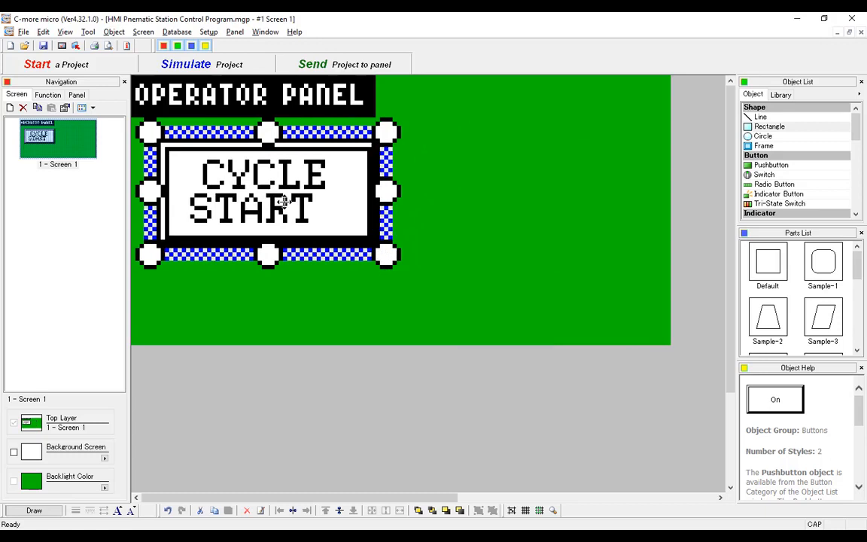
double_click(255, 180)
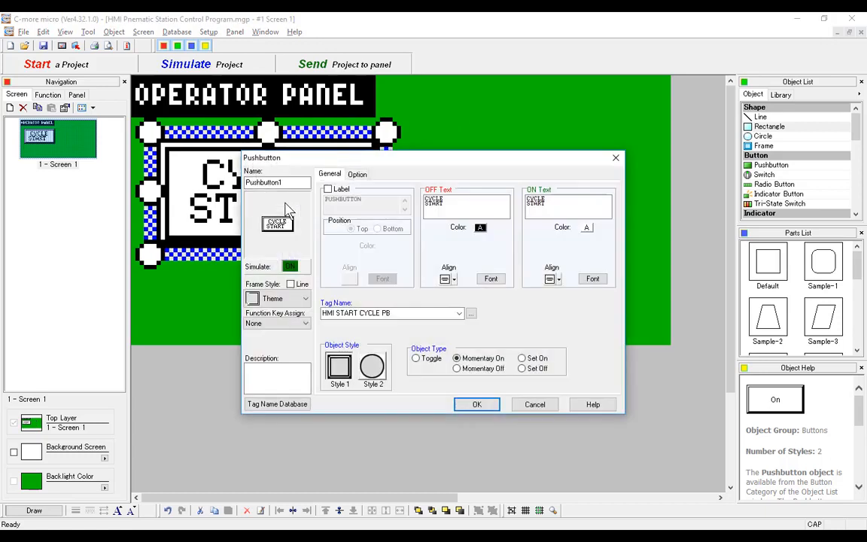
click(454, 279)
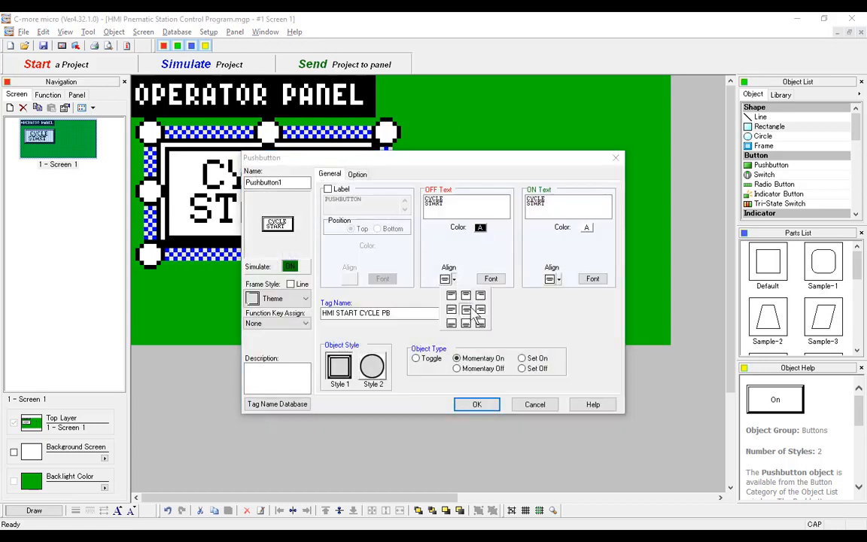
click(467, 310)
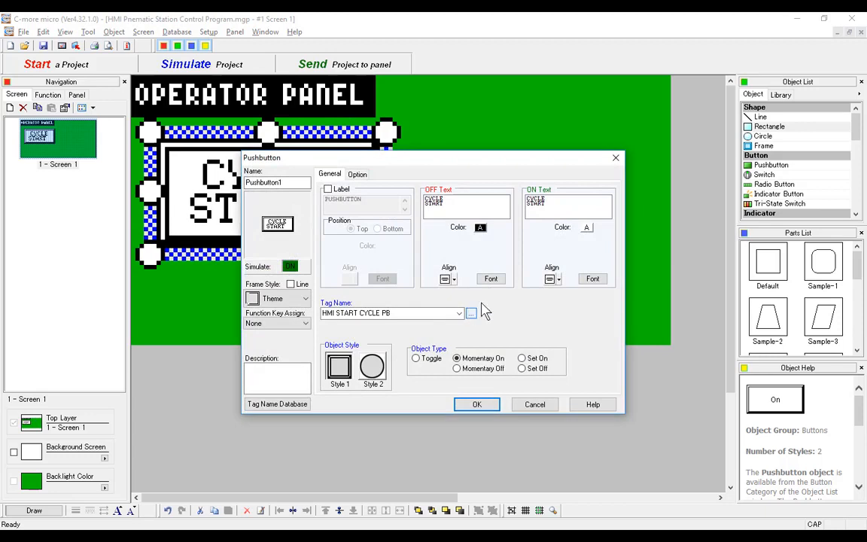
click(558, 279)
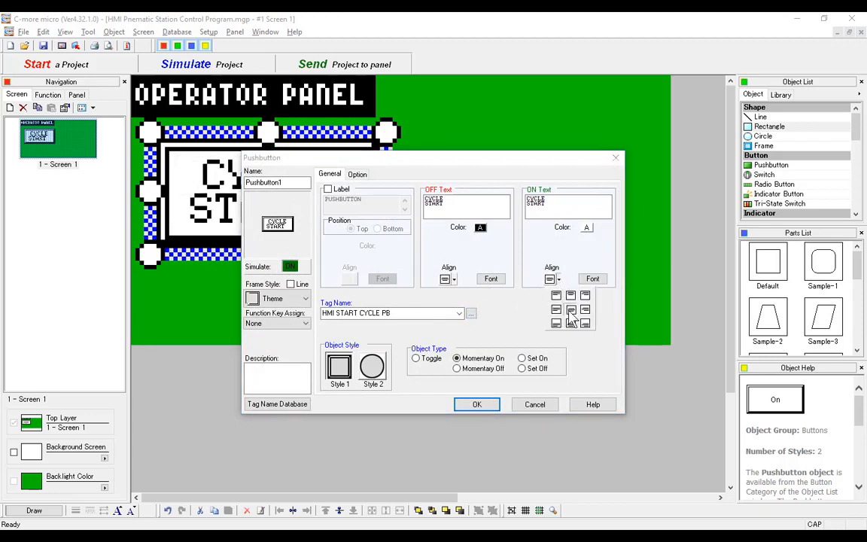
click(570, 310)
click(479, 405)
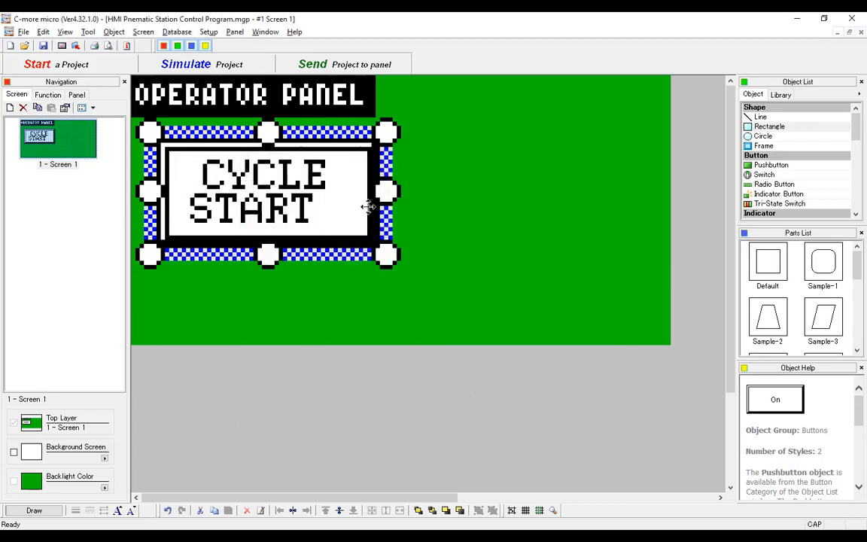
- Adjust the pushbutton's width and height to leave slightly more room around the CYCLE START text
drag(383, 187, 359, 187)
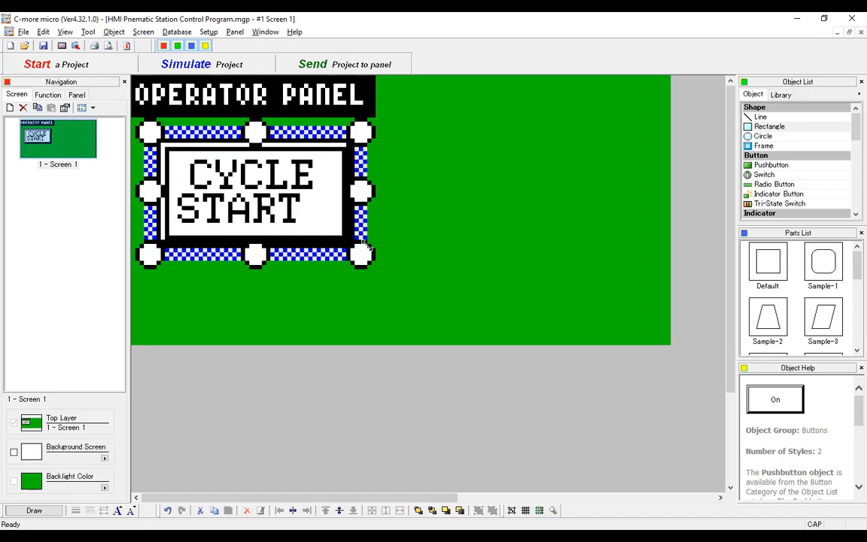
drag(367, 252, 405, 257)
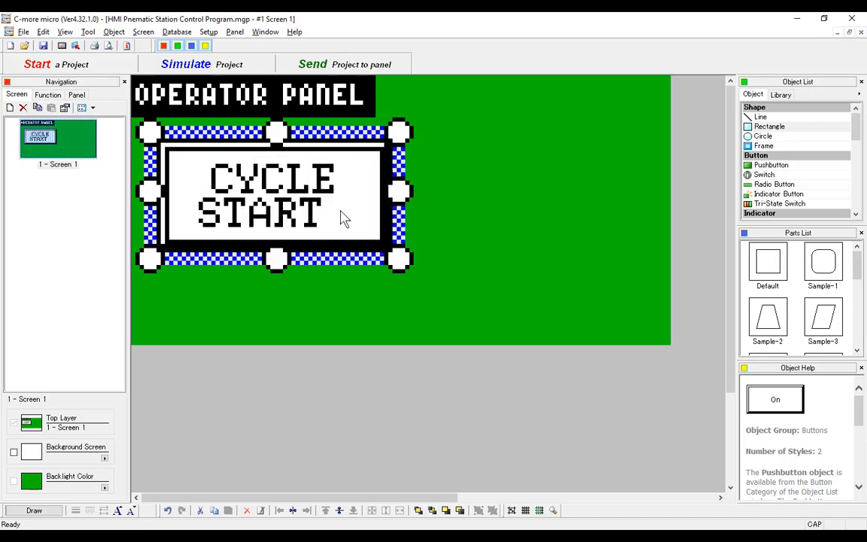
- Redo the line break between CYCLE and START in the pushbutton's OFF and ON text, and enlarge the pushbutton
double_click(339, 210)
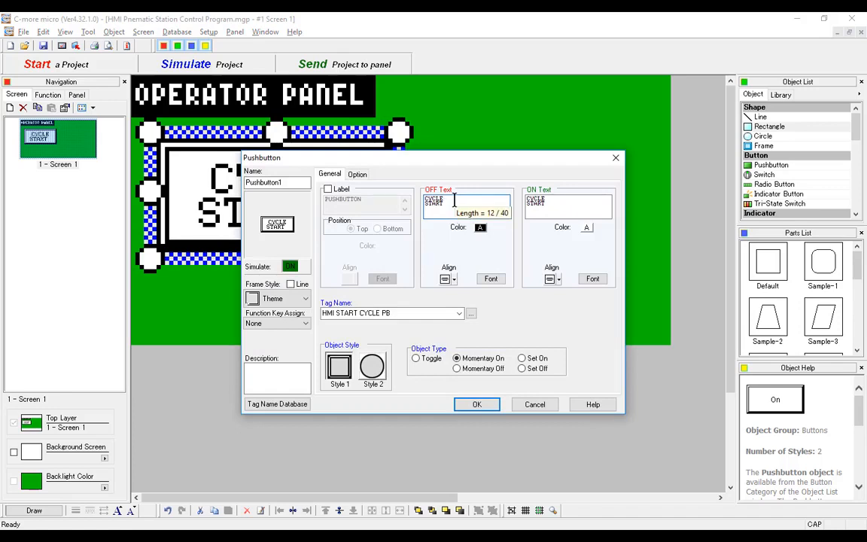
key(Delete)
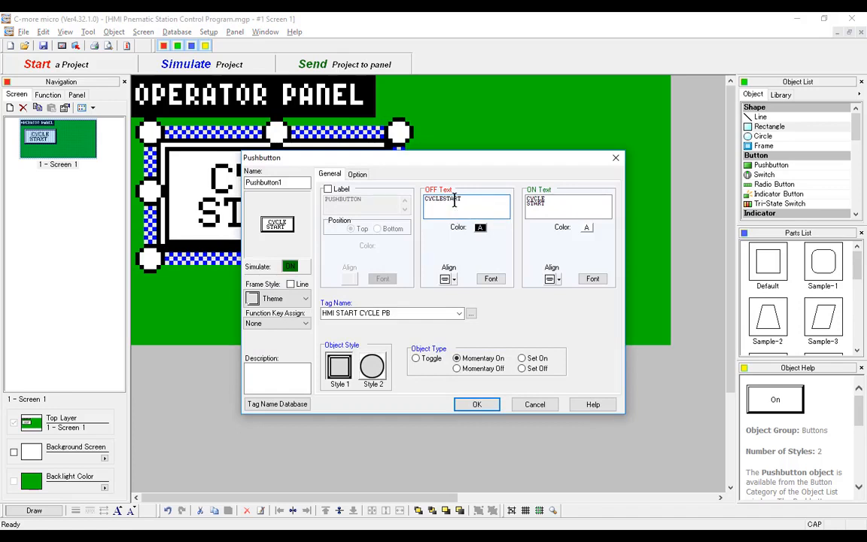
key(Return)
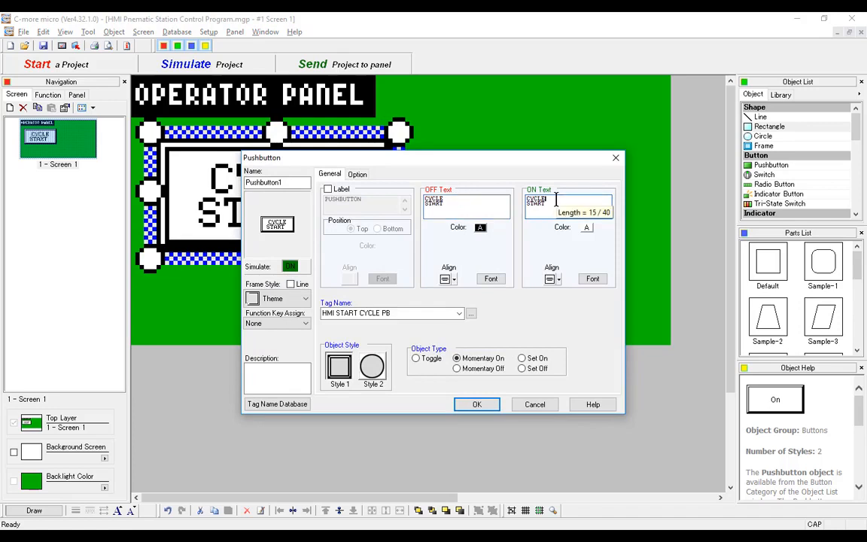
key(Delete)
key(Return)
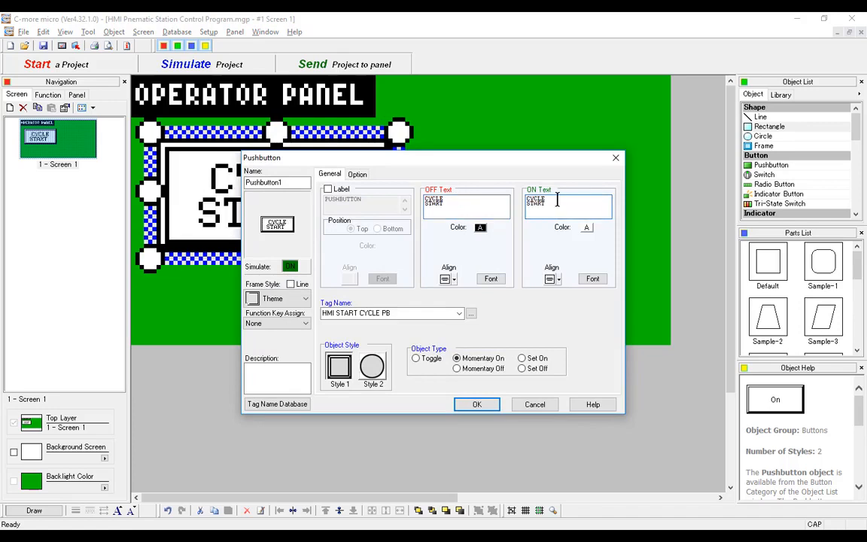
click(476, 404)
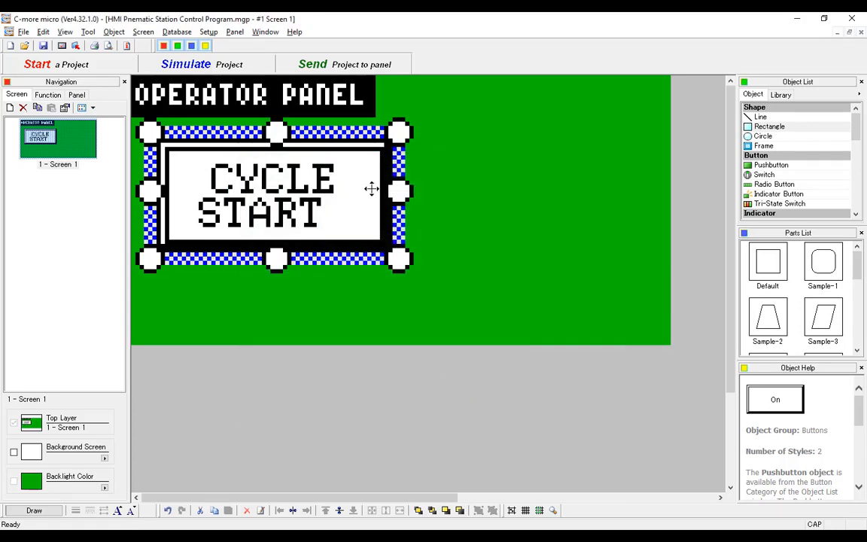
drag(400, 258, 449, 277)
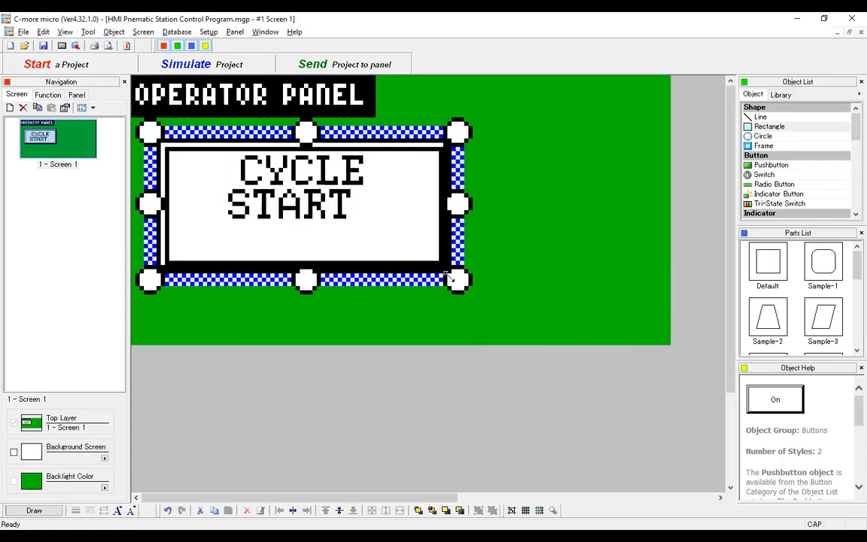
- Replace both the OFF text and the ON text of the CYCLE START pushbutton with START
double_click(301, 180)
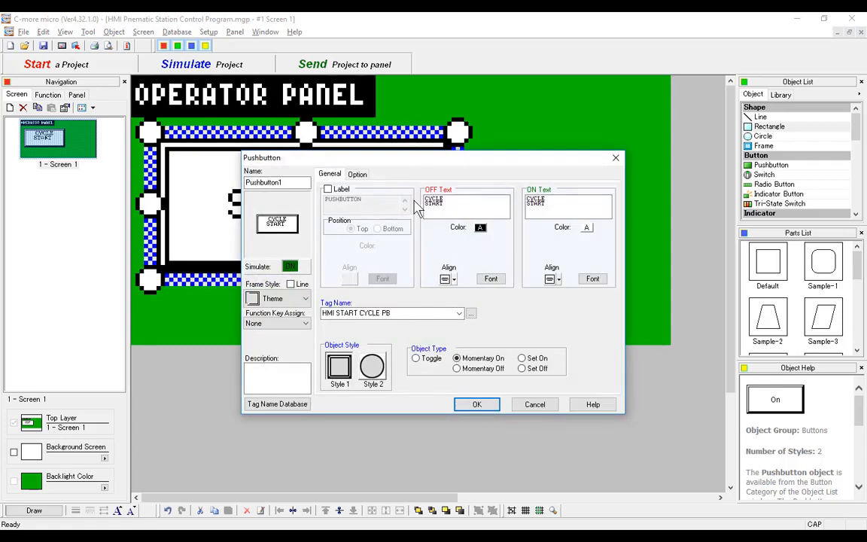
drag(425, 197, 445, 205)
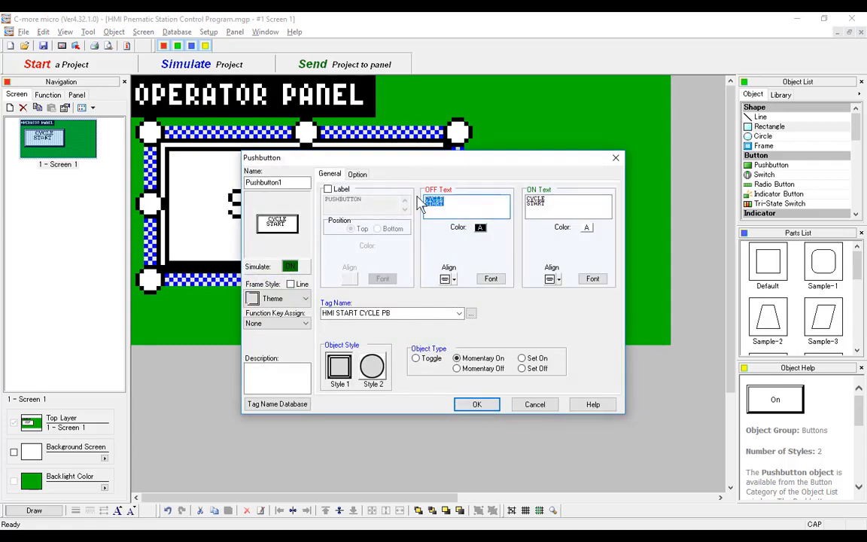
text(START)
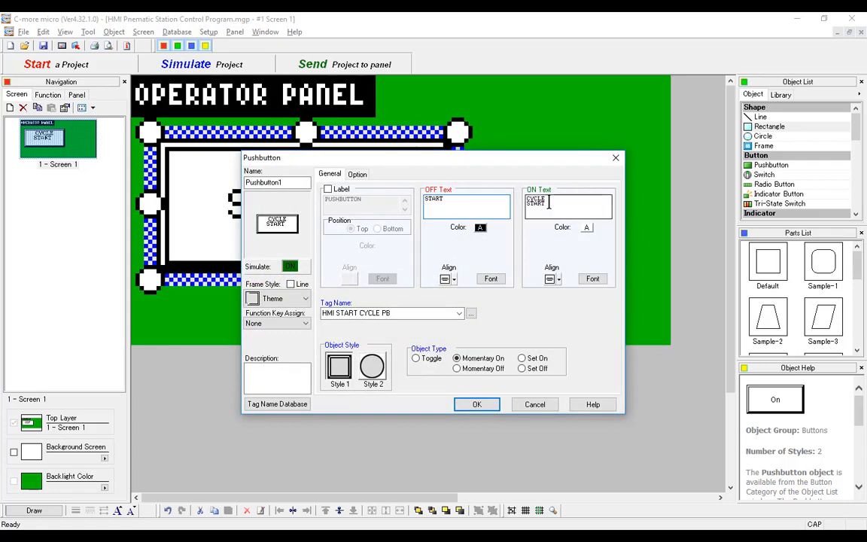
drag(550, 203, 519, 195)
text(START)
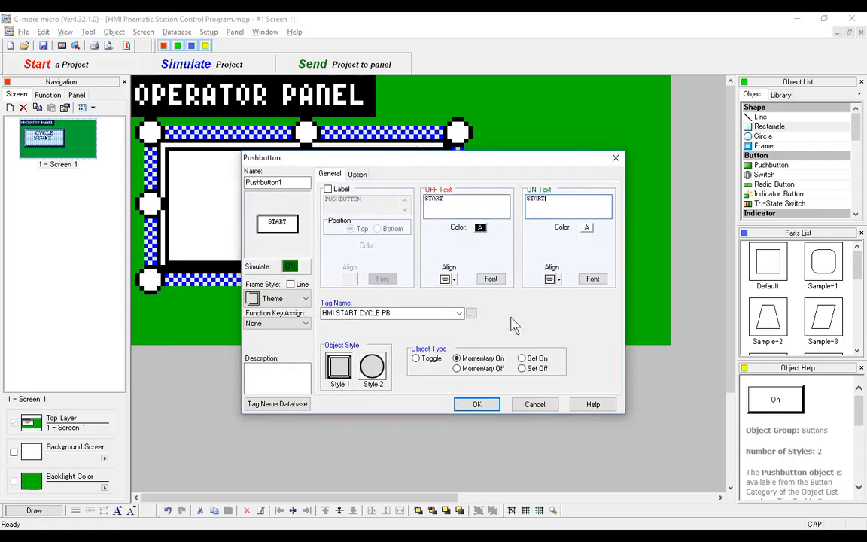
click(479, 406)
- Shrink the pushbutton around its single-line START text and position it just below the OPERATOR PANEL title
drag(458, 283, 315, 207)
click(422, 250)
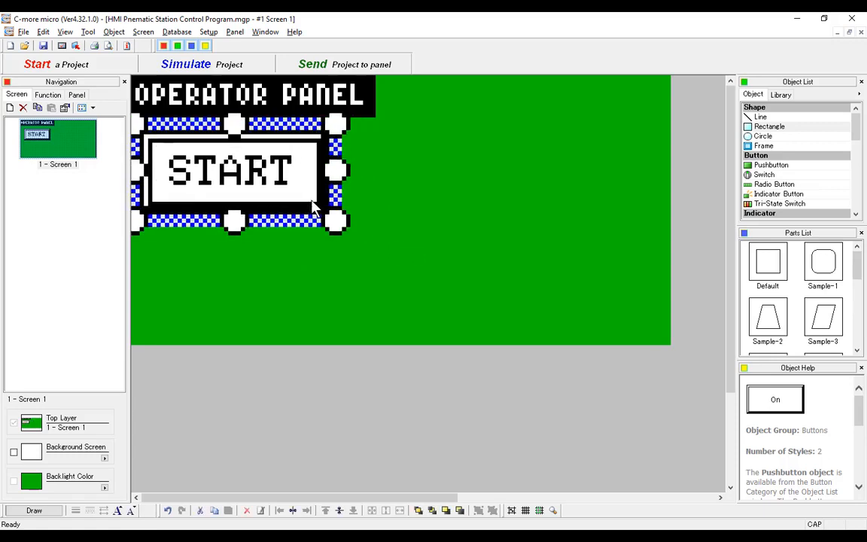
click(397, 167)
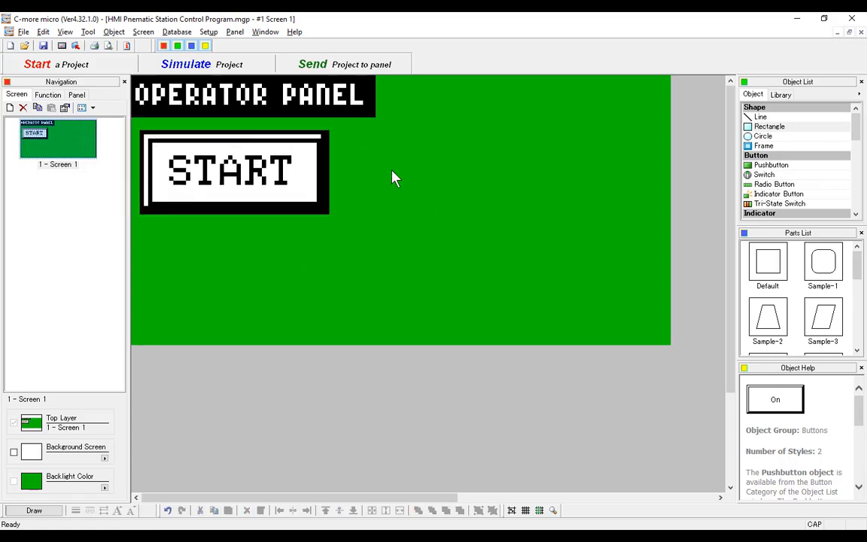
- Draw a second pushbutton beside START and set both its OFF text and ON text to STOP
click(114, 32)
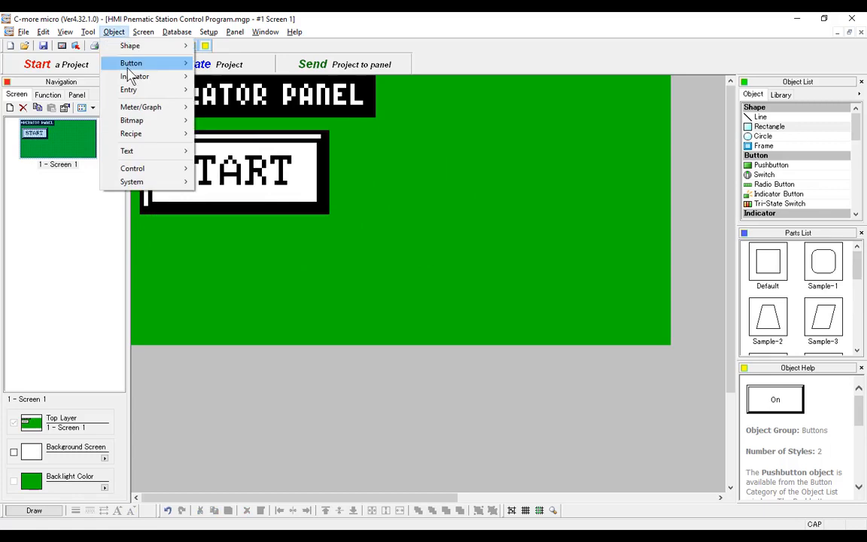
mouse_move(138, 65)
click(223, 64)
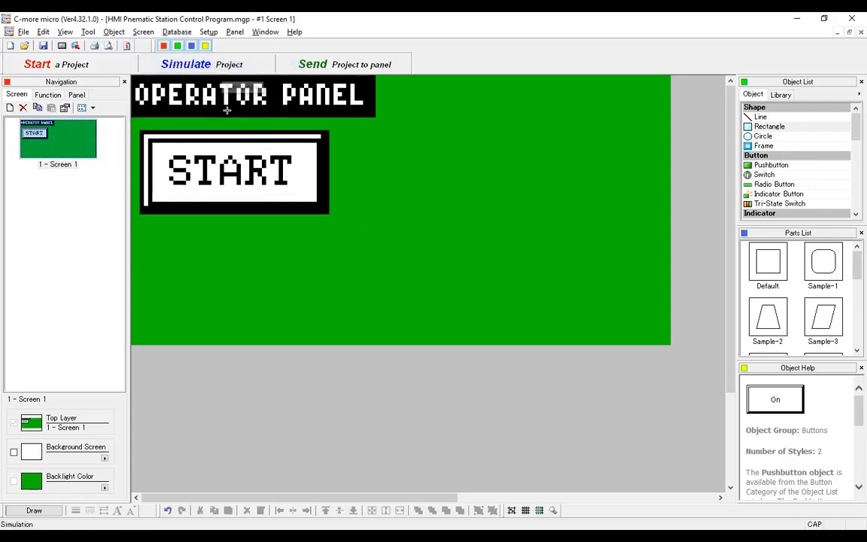
drag(342, 132, 504, 196)
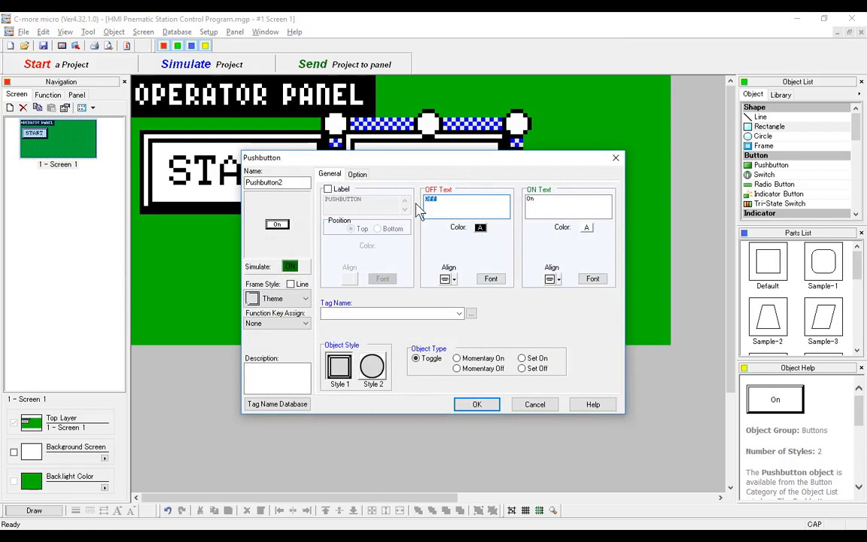
key(Tab)
drag(536, 205, 520, 211)
text(STOP)
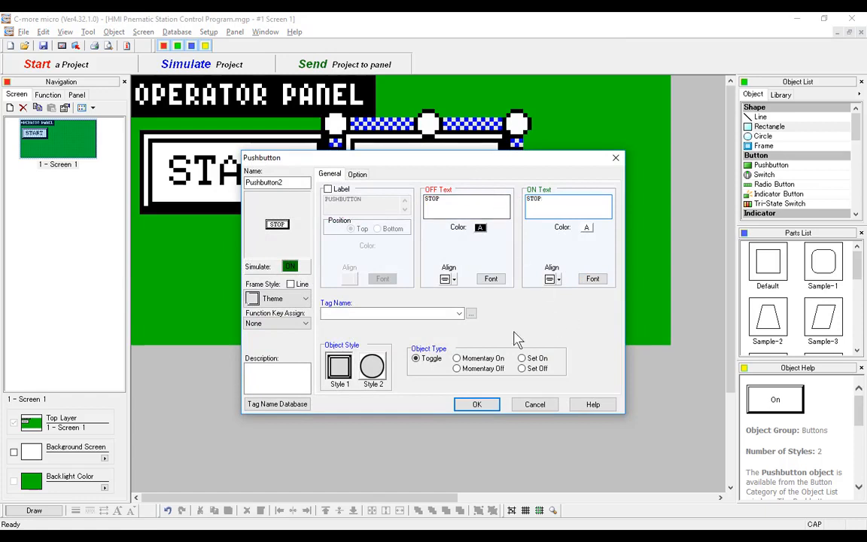
- Make the STOP pushbutton Momentary On and link it to the HMI STOP CYLCE PB tag
click(486, 360)
click(458, 313)
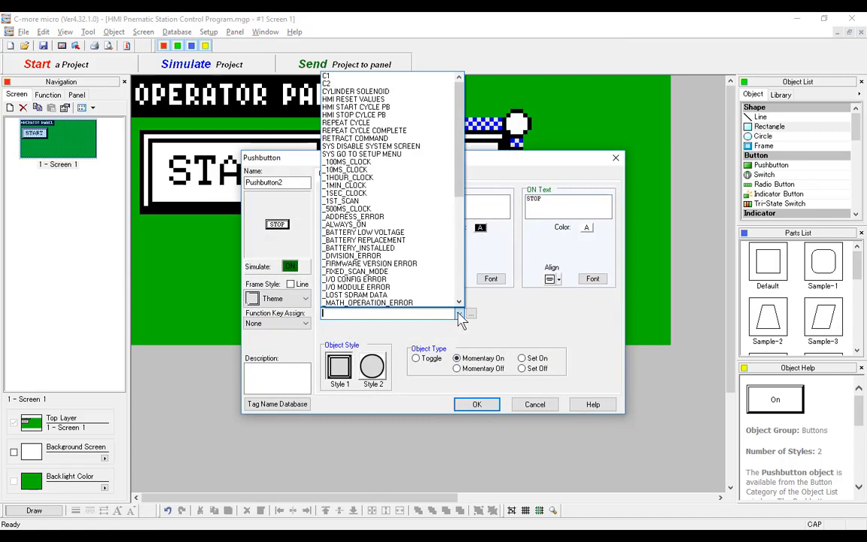
click(408, 120)
click(477, 404)
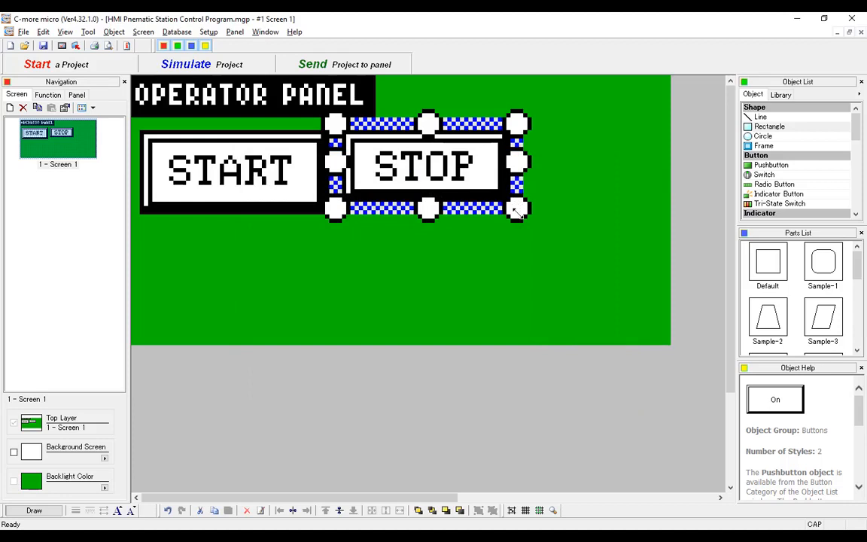
- Match the STOP pushbutton's height to START, move it directly below START, and fine-tune its width and horizontal position
click(468, 269)
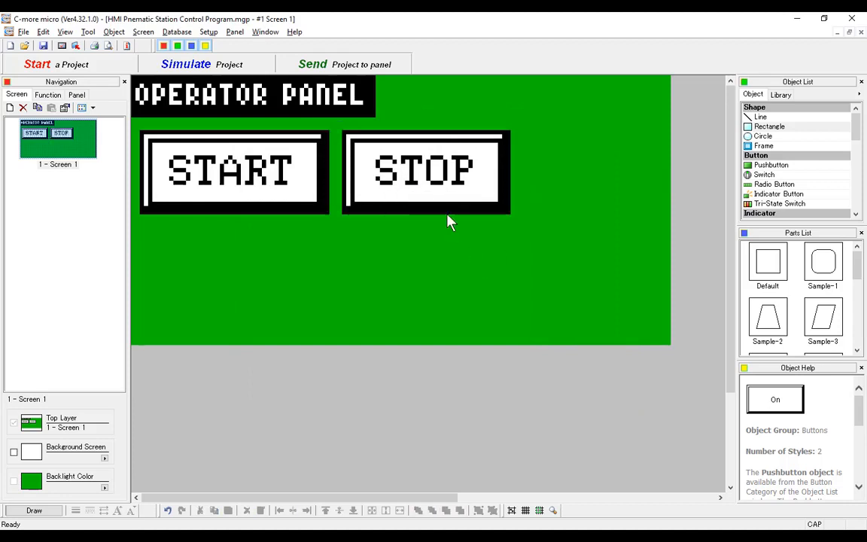
drag(429, 188, 246, 287)
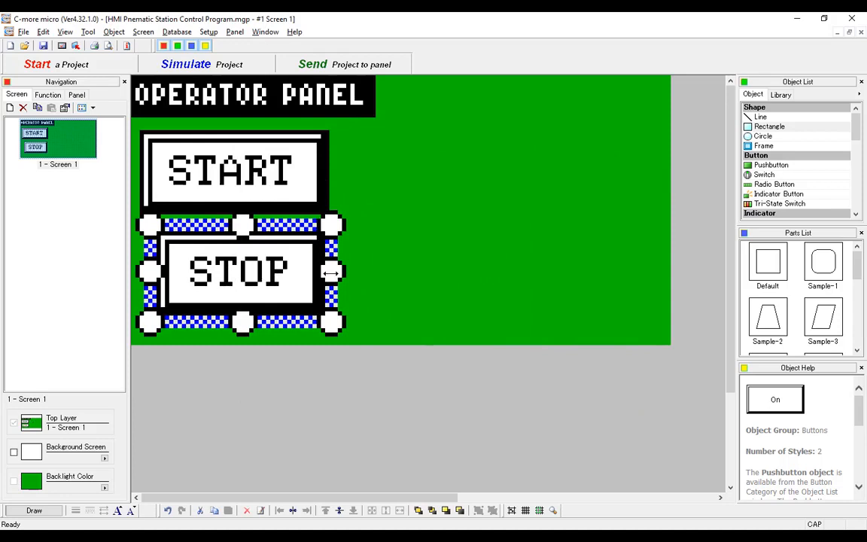
drag(331, 273, 335, 272)
drag(265, 271, 267, 271)
click(374, 272)
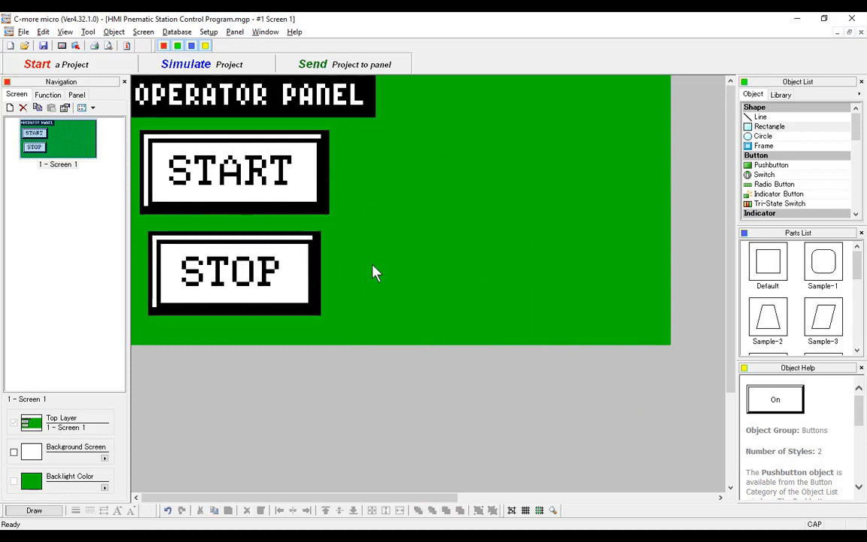